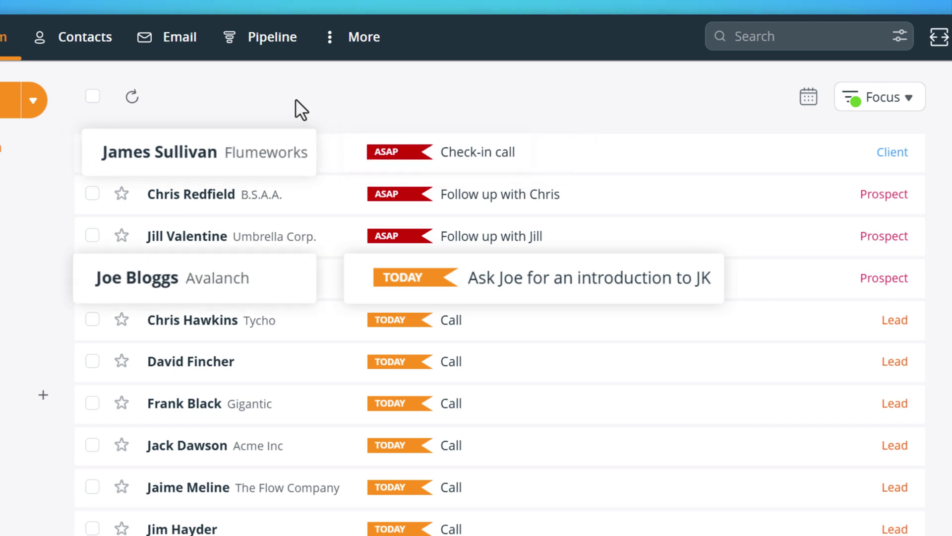
- Mark the Flumeworks check-in call done and enter 'Check back in 6 months' as the next action
left_click(334, 162)
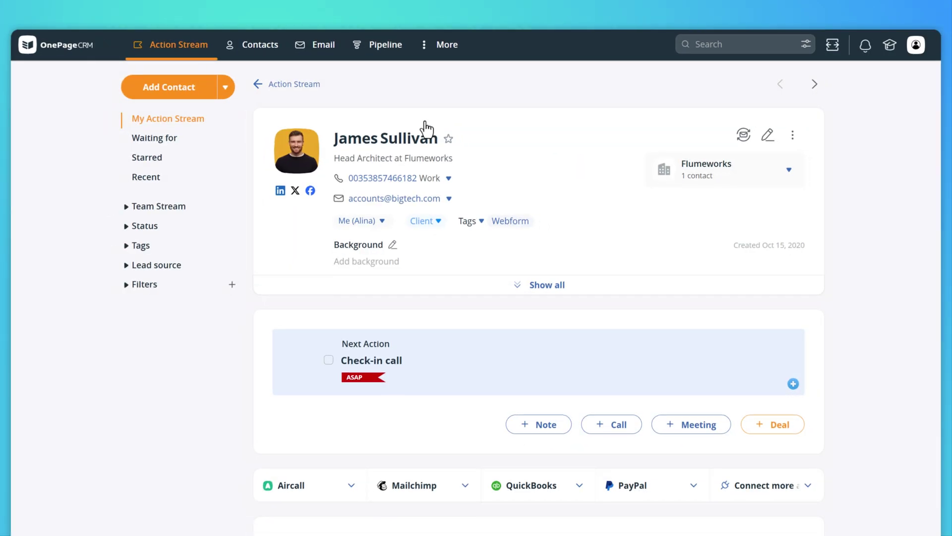
left_click(329, 361)
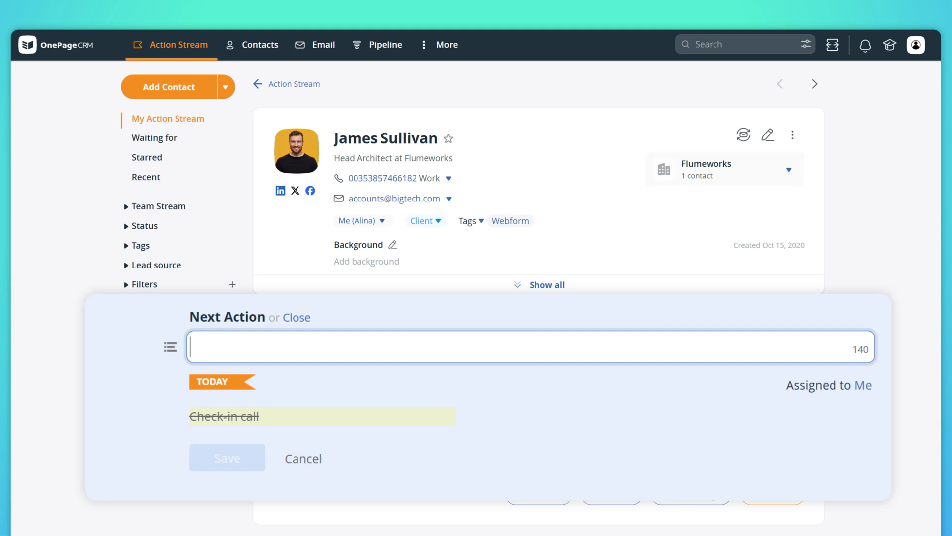
type("Check back i")
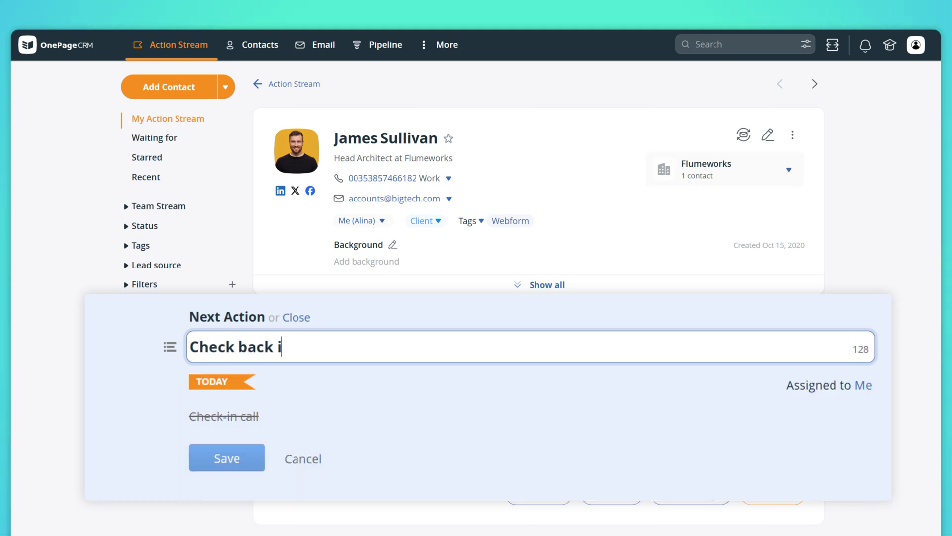
type("n 6 months")
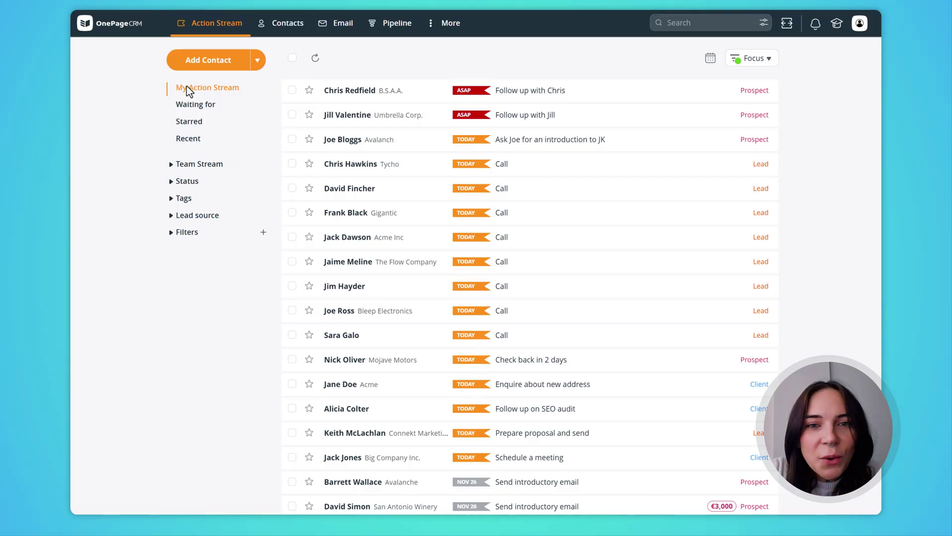
- Select the five Call tasks from Tycho to The Flow Company and set a later next-action date
left_click(292, 164)
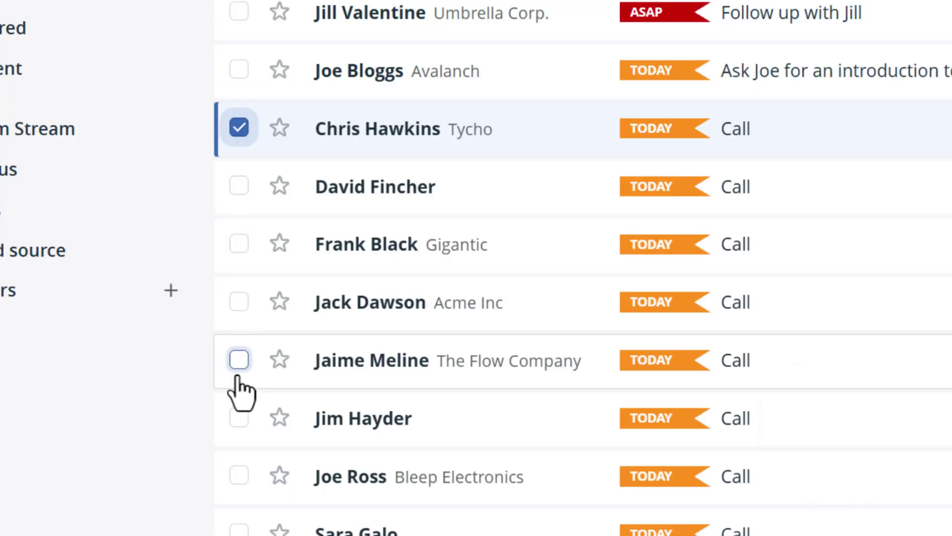
left_click(292, 262, "shift")
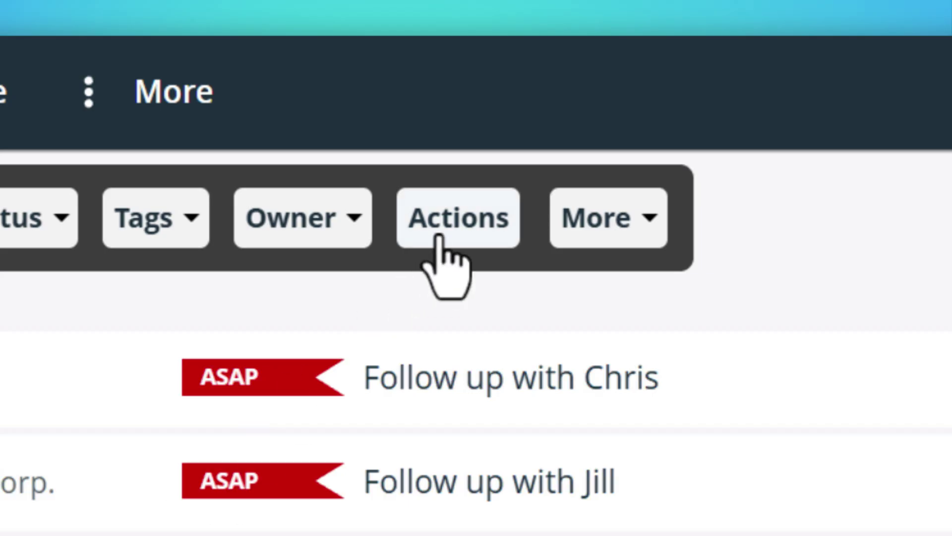
left_click(439, 238)
left_click(257, 124)
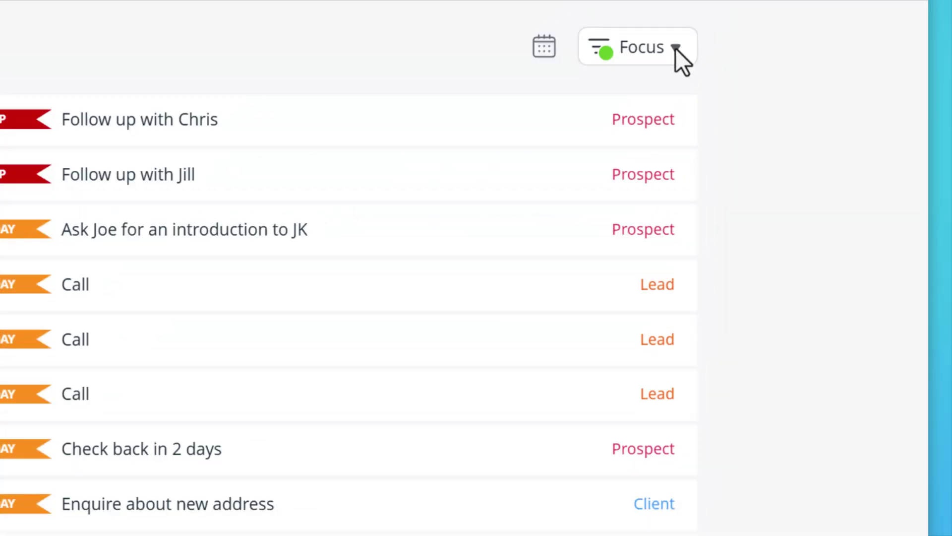
- Turn on upcoming contacts in the Action Stream's Focus filter
left_click(676, 50)
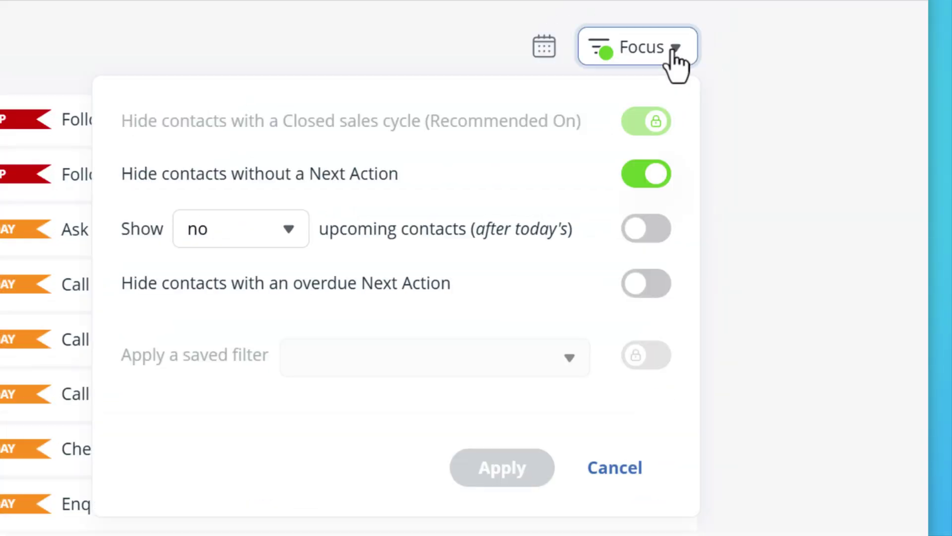
left_click(653, 232)
left_click(522, 475)
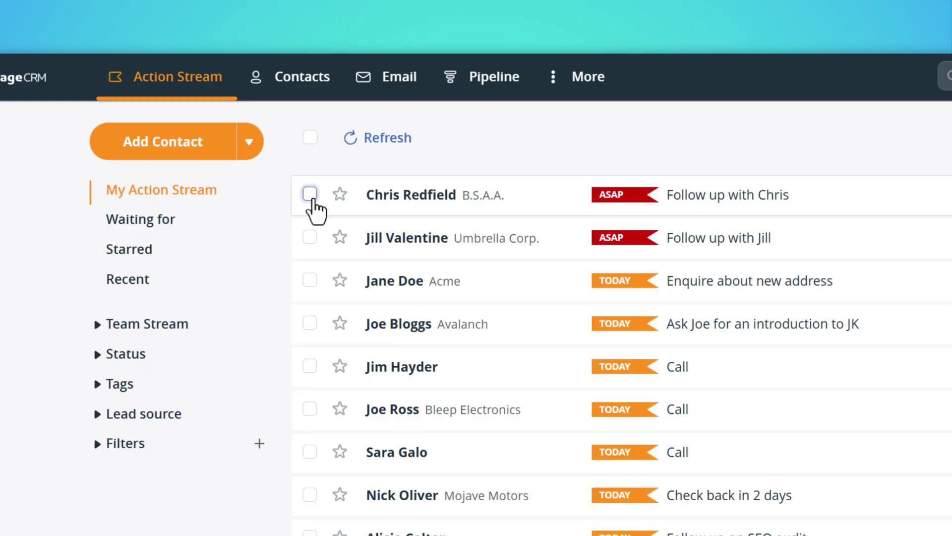
- Email the B.S.A.A. and Umbrella Corp. contacts using the New Prospect Welcome Email template
left_click(310, 193)
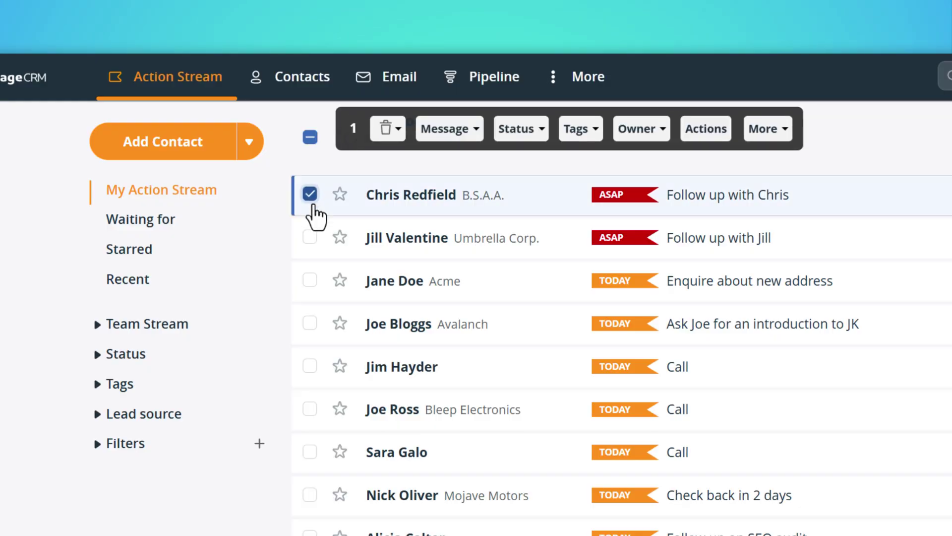
left_click(310, 237)
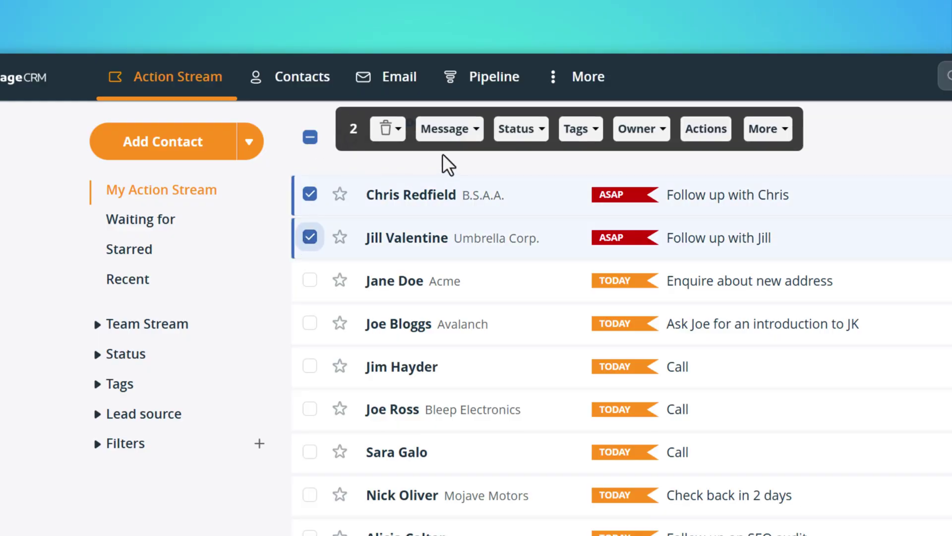
left_click(449, 129)
left_click(469, 212)
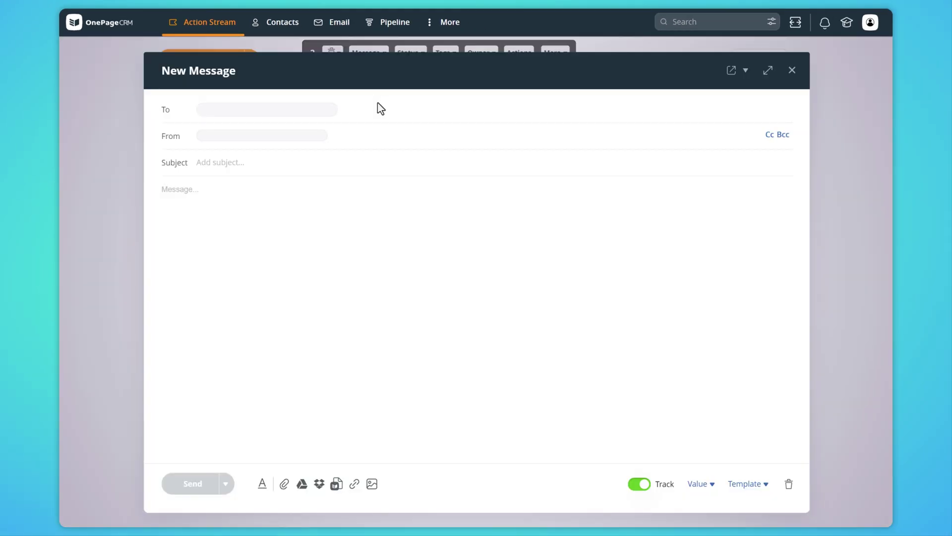
left_click(766, 488)
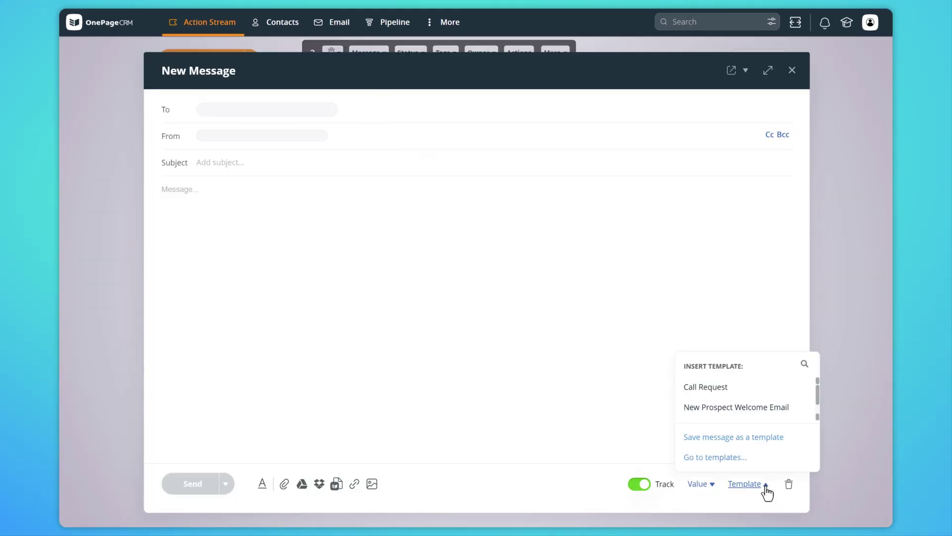
left_click(762, 412)
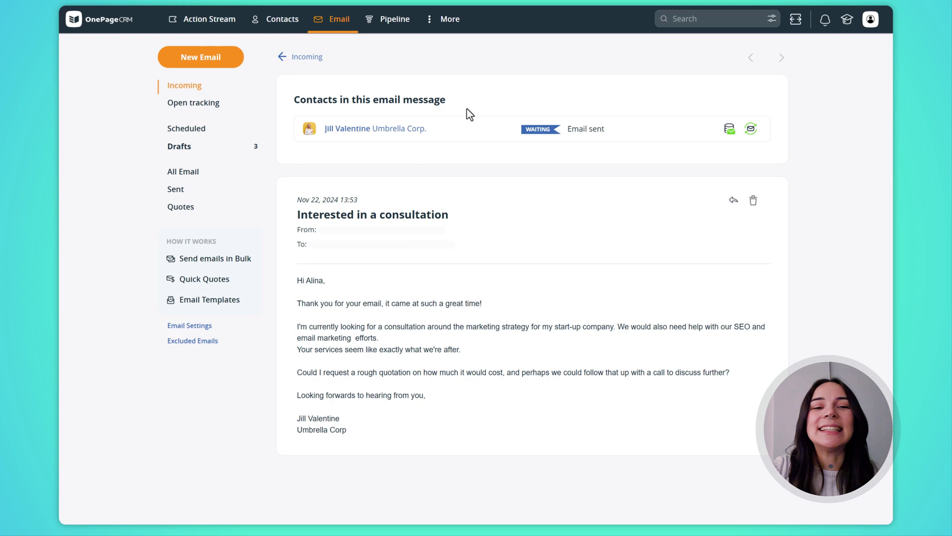
- Start a new deal named Consultation on the Umbrella Corp. contact
left_click(409, 132)
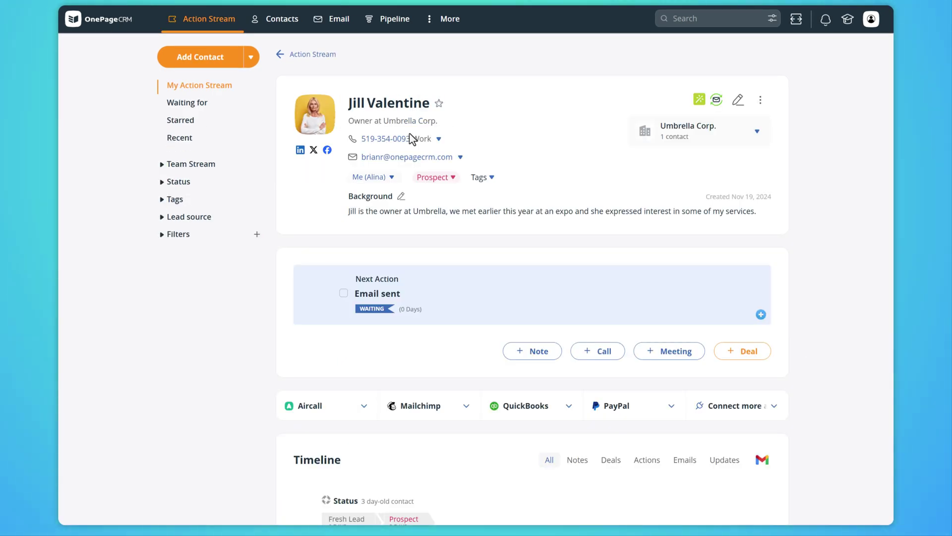
scroll(409, 138, "down", 5)
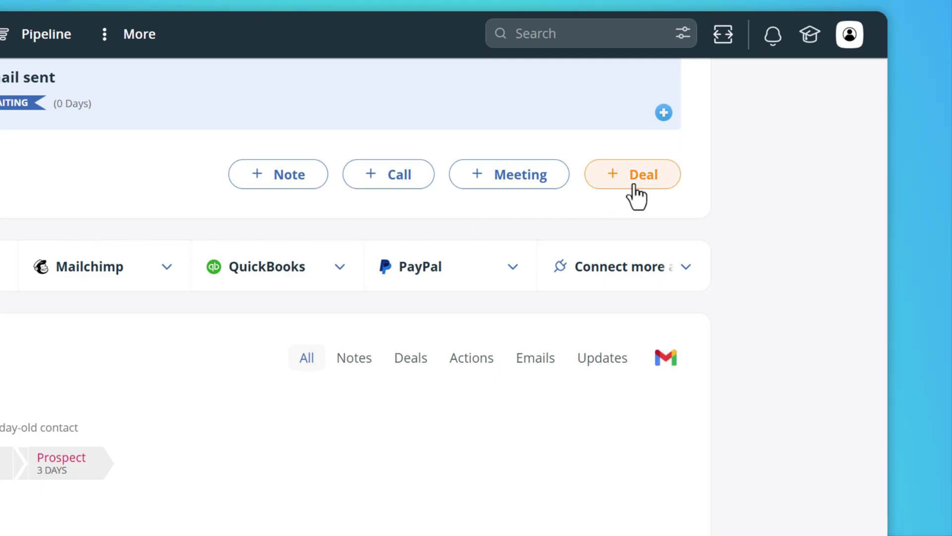
left_click(636, 175)
type("Consultation")
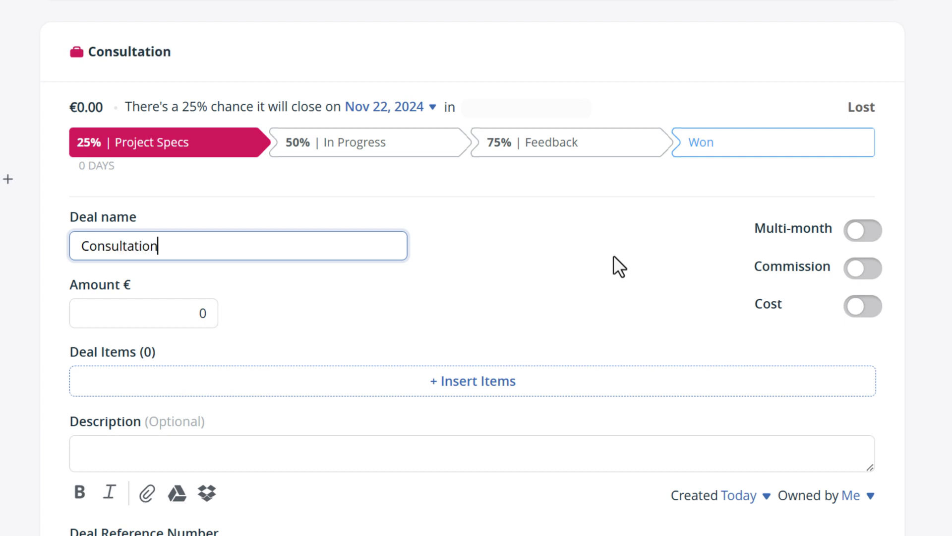
- Add General Consultation, SEO and Email Marketing (€4,475 total) to the deal and email the quote
left_click(518, 383)
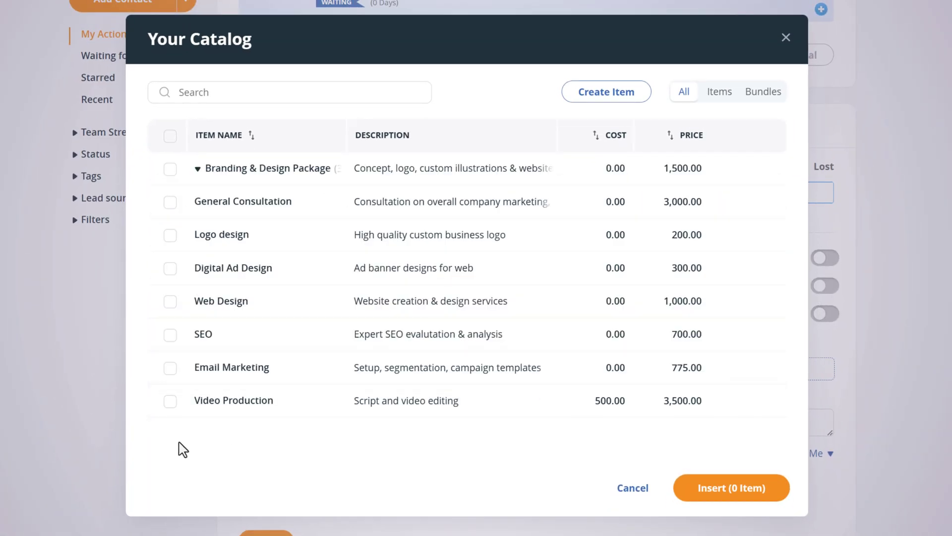
left_click(170, 202)
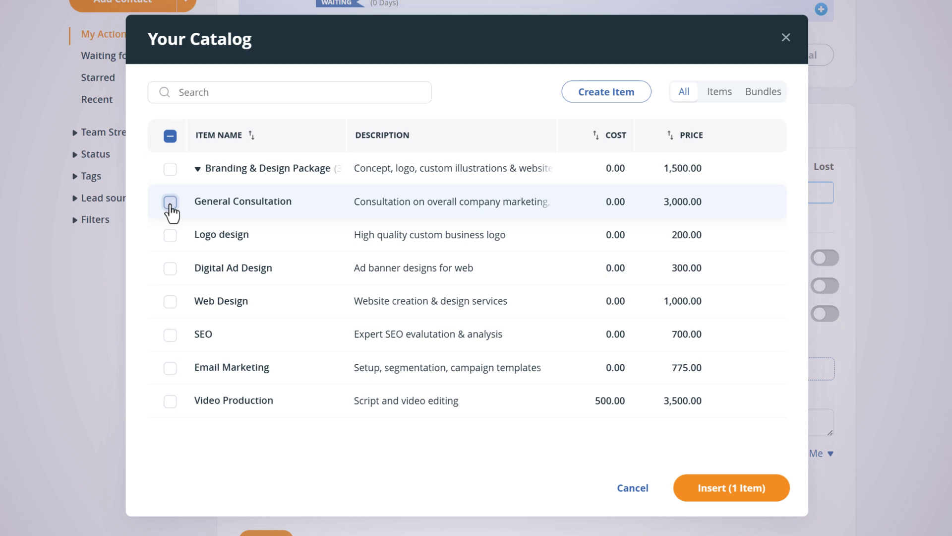
left_click(170, 335)
left_click(170, 368)
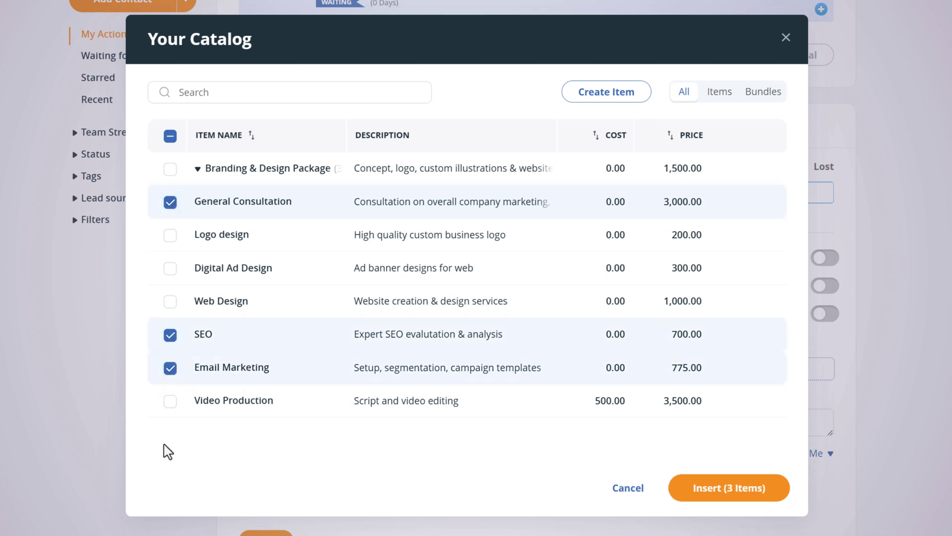
left_click(693, 489)
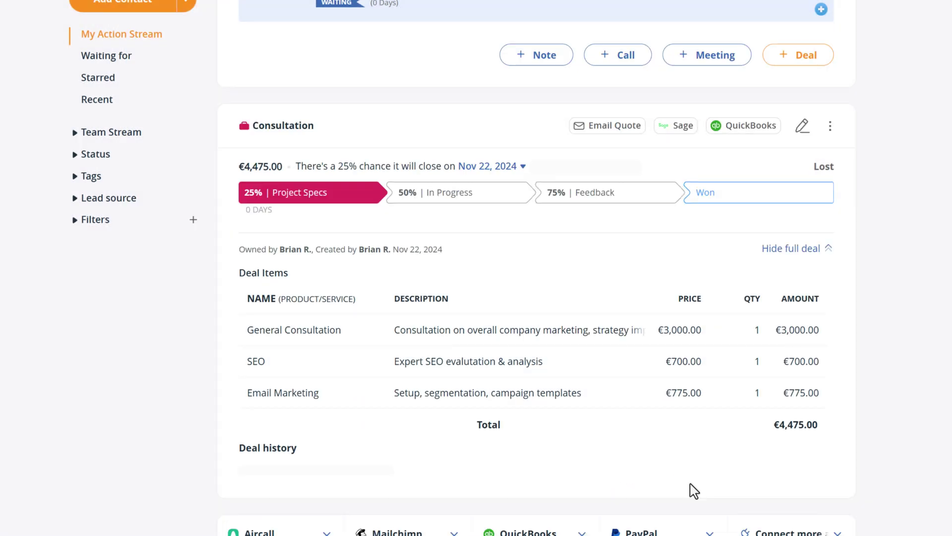
left_click(615, 127)
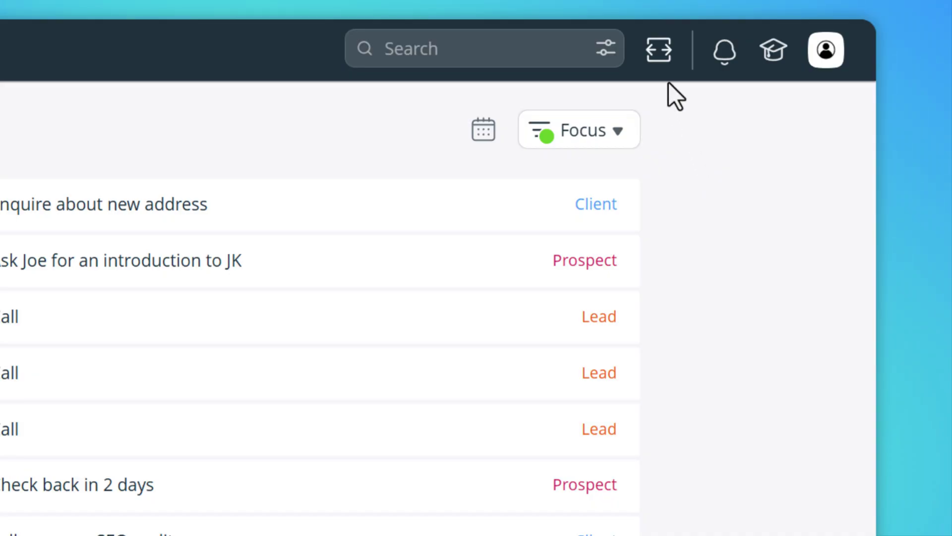
- In split view, review the contact's PayPal invoices, then change the next action to a call due Nov 25
left_click(660, 52)
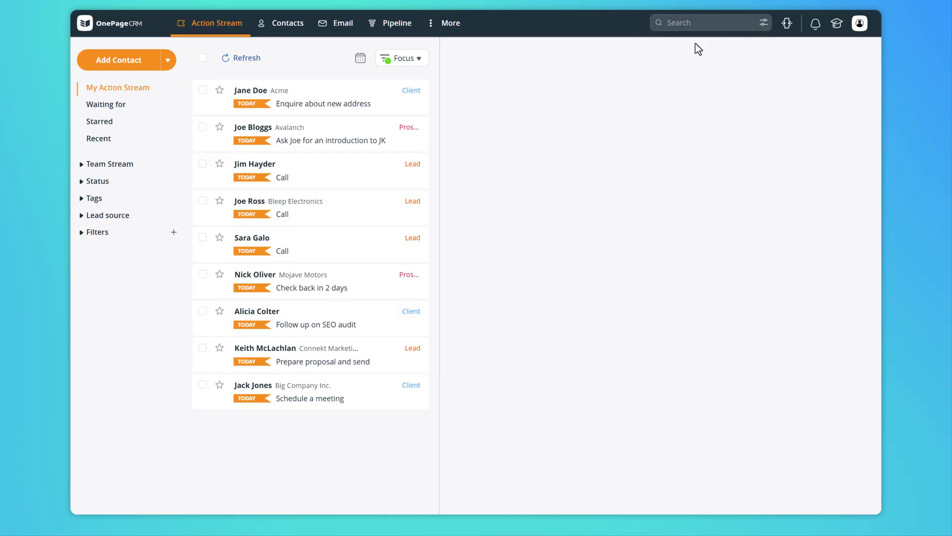
left_click(413, 108)
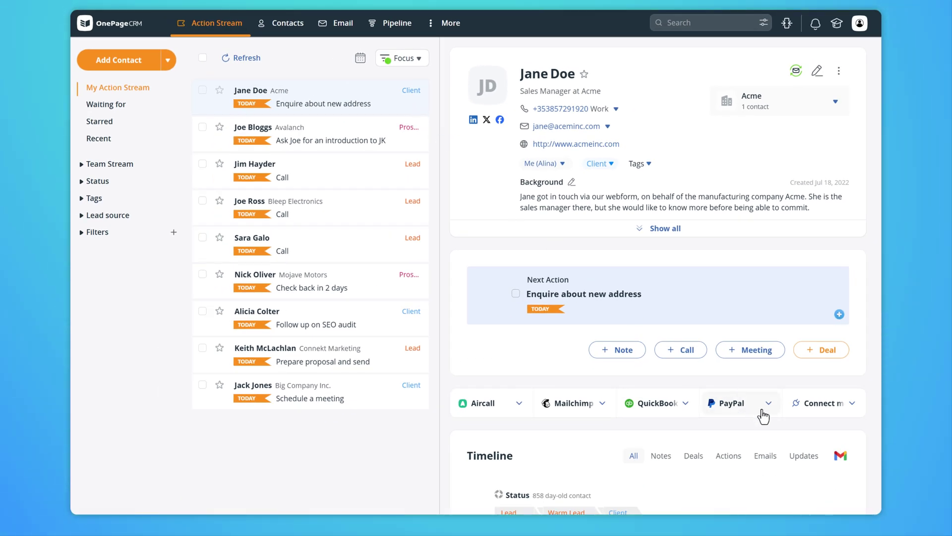
left_click(763, 410)
scroll(762, 410, "down", 3)
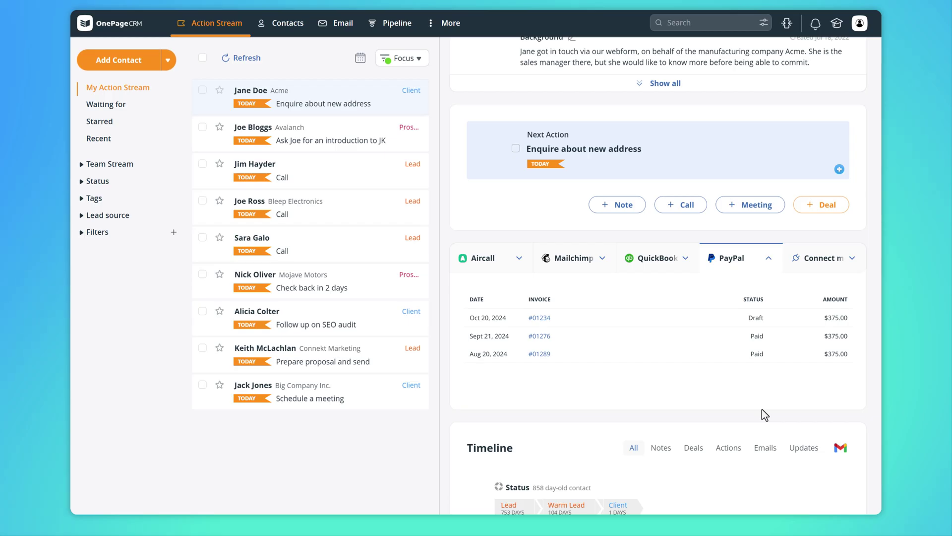
left_click(756, 138)
scroll(746, 154, "up", 3)
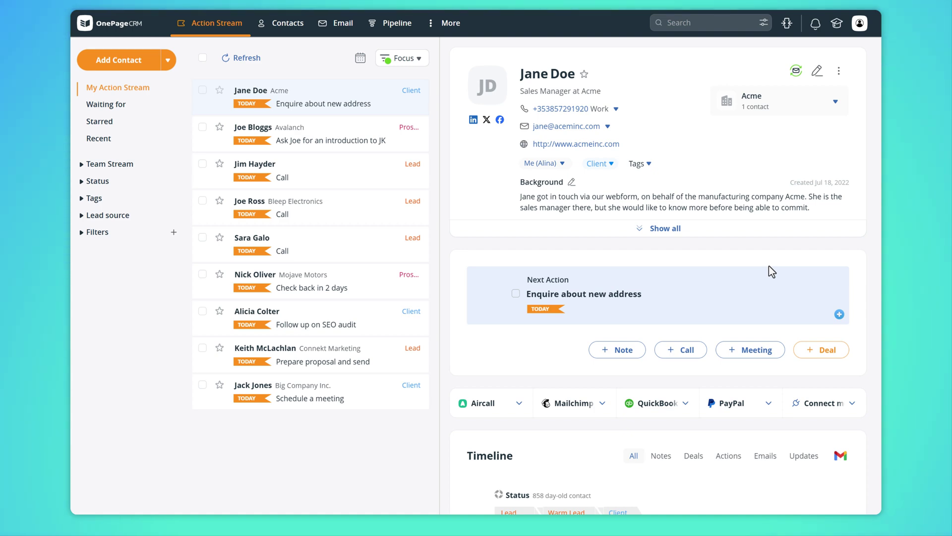
left_click(616, 108)
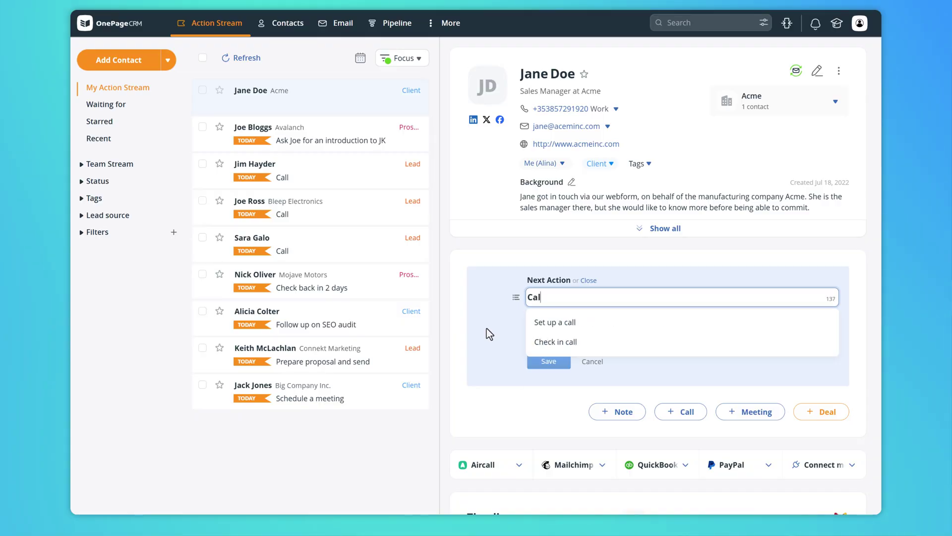
key("Return")
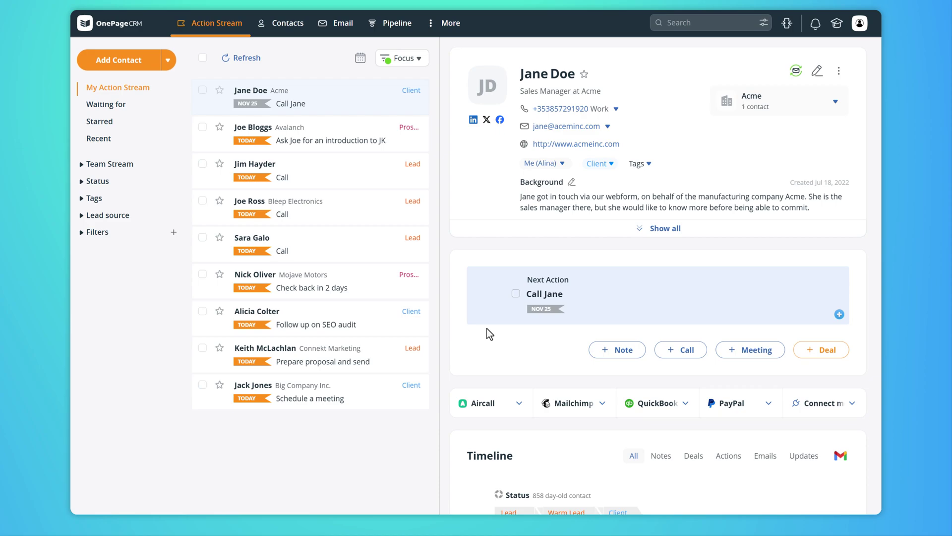
- Write an email to the Avalanch contact titled 'Request for a meeting' with a meeting follow-up message
left_click(403, 138)
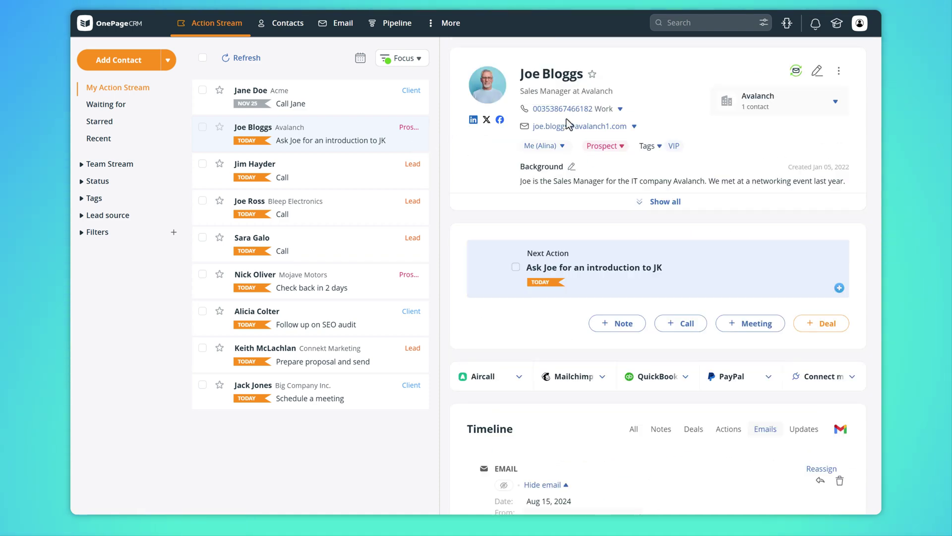
left_click(634, 126)
left_click(665, 149)
type("Request for a meeting")
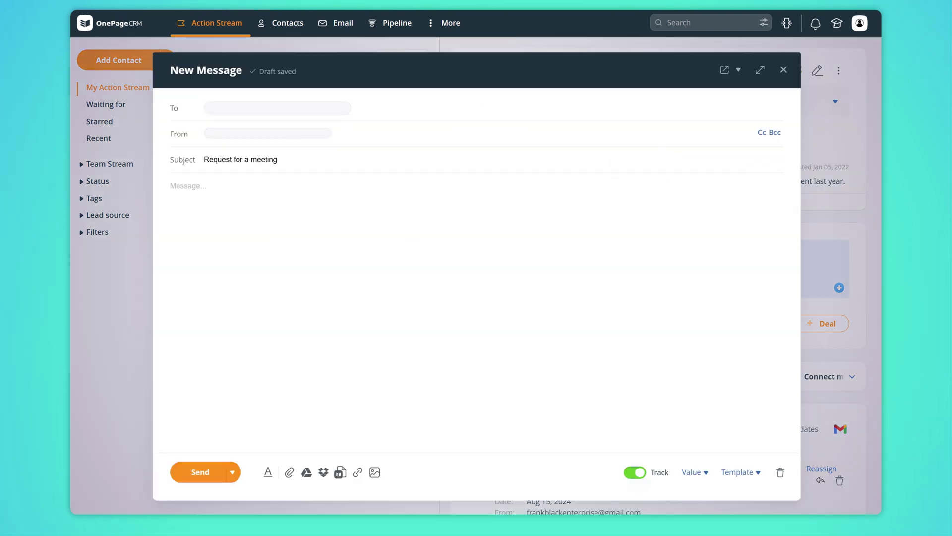
key("Tab")
type("Hi Joe,  I hope you are well this week.  Just following up about that meeting with your business partner JK and if we could set up a meeting sometime soon?  Let me know whenever suits you this week to have a chat.  Kind regards, Alina")
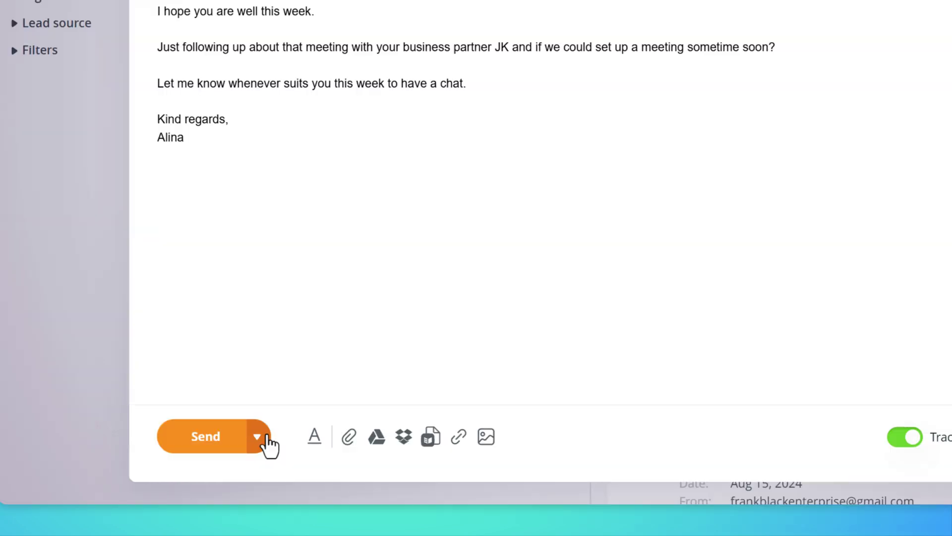
- Schedule the email to send on Nov 22, 2024 at 15:00
left_click(236, 473)
left_click(284, 271)
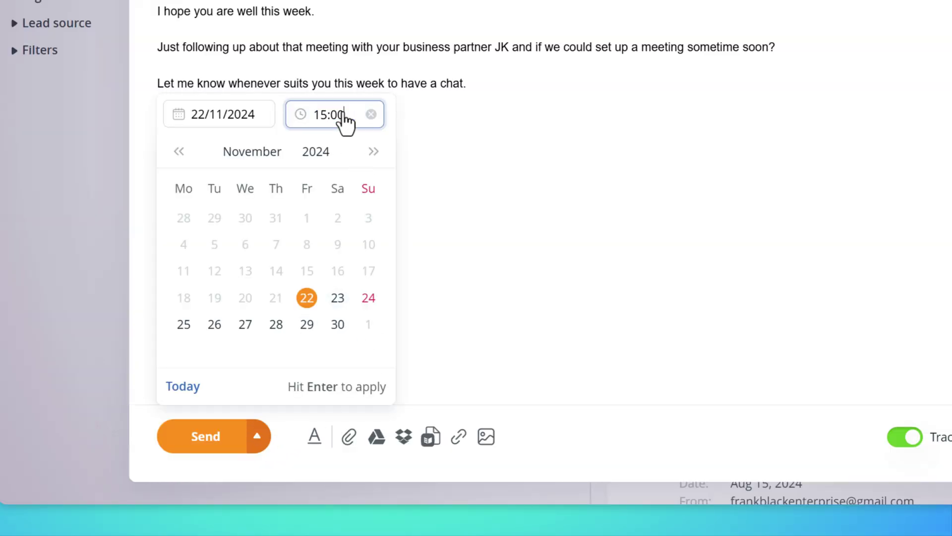
key("Return")
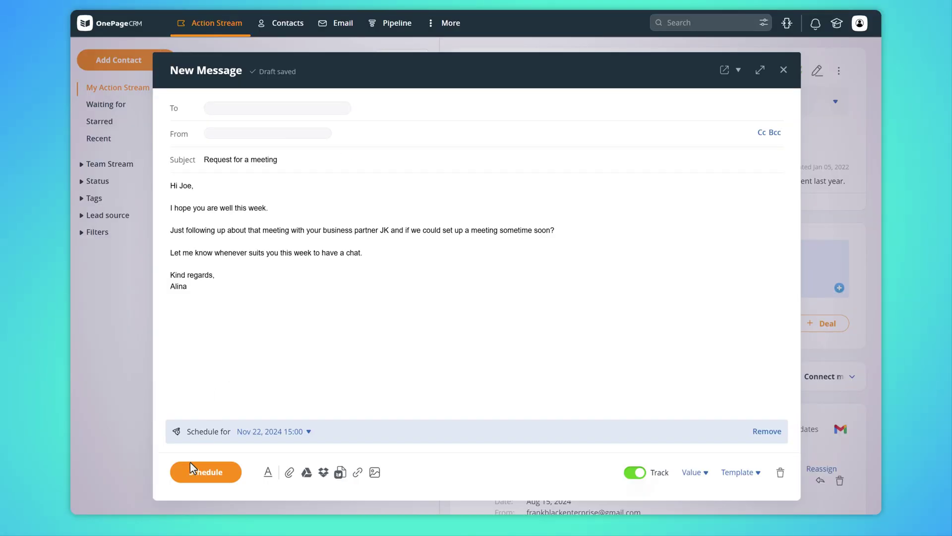
left_click(214, 436)
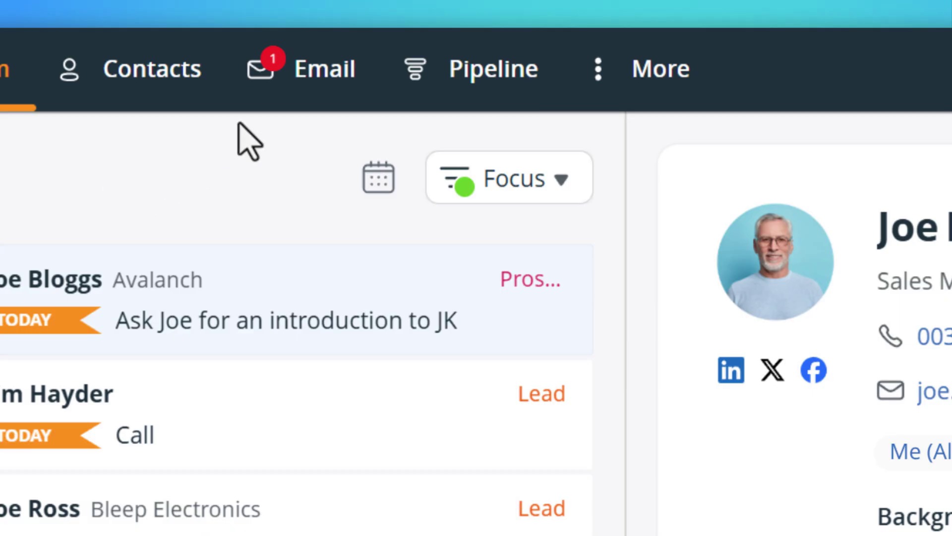
- Read the contact's quotation reply in the Email inbox, then show the Delivery pipeline board
left_click(320, 94)
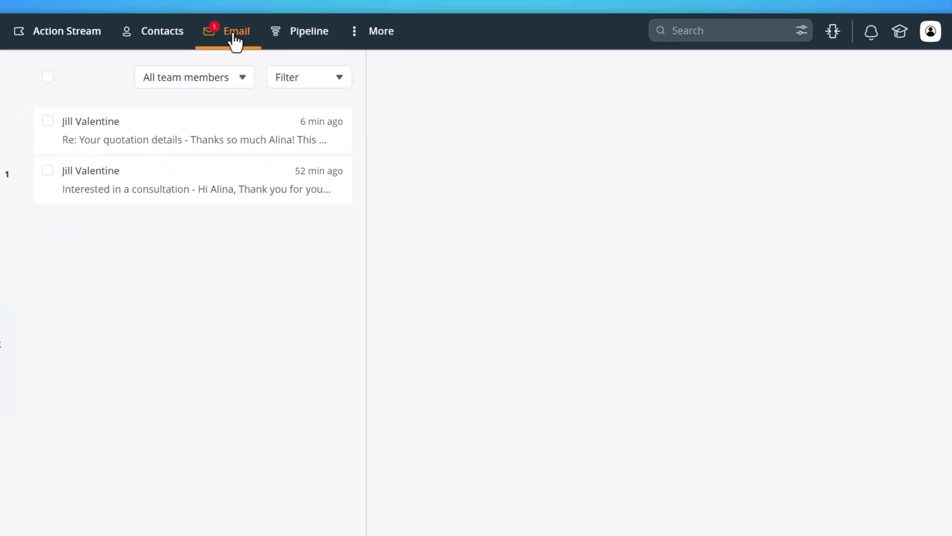
left_click(252, 127)
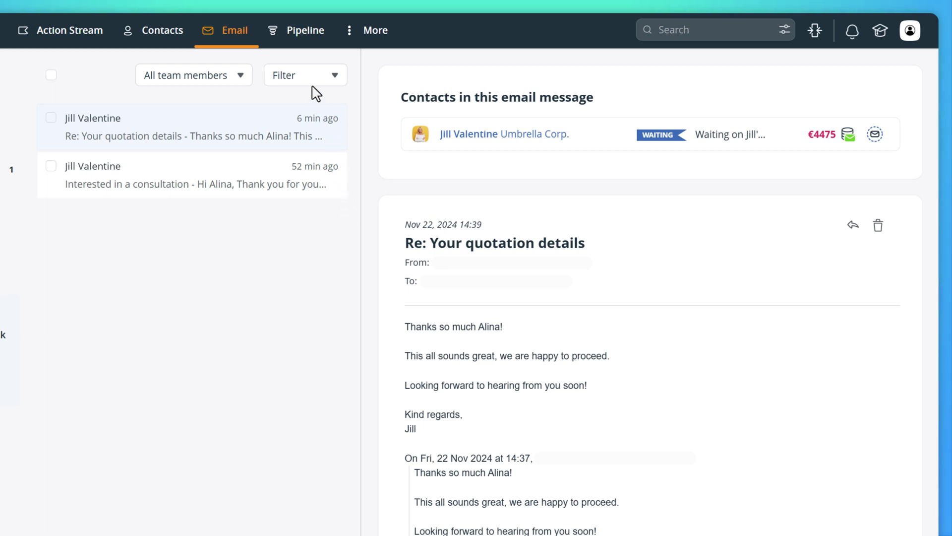
left_click(308, 48)
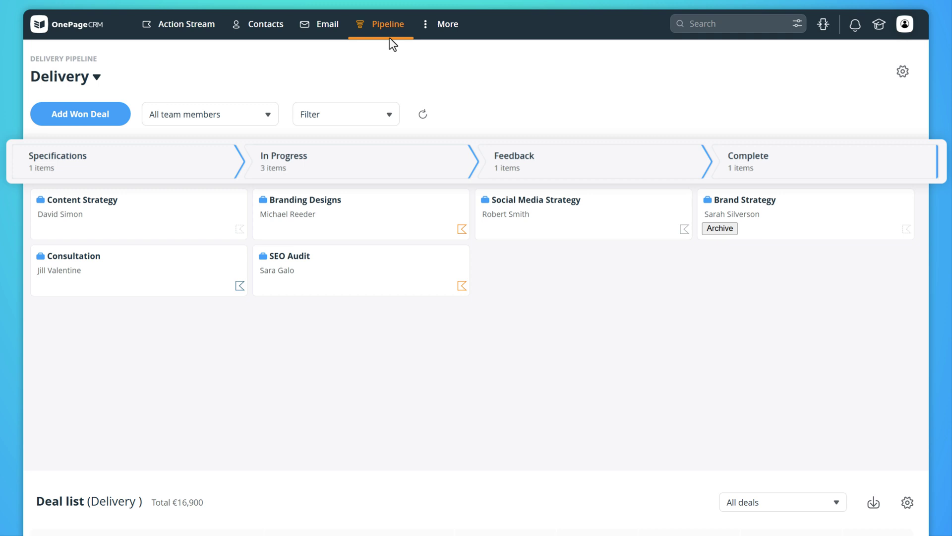
- Move the Consultation deal to In Progress and open the contact behind the Social Media Strategy deal
left_click_drag(128, 293, 308, 347)
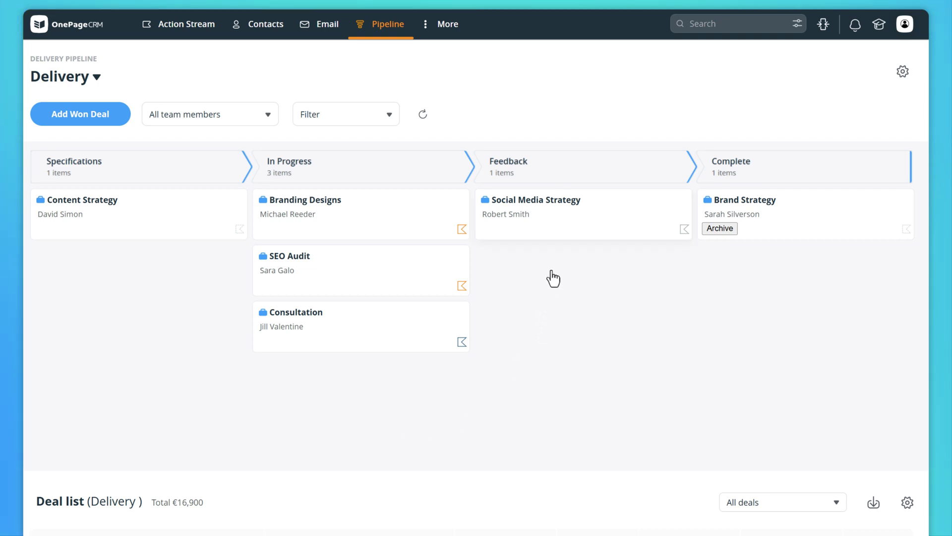
left_click(559, 235)
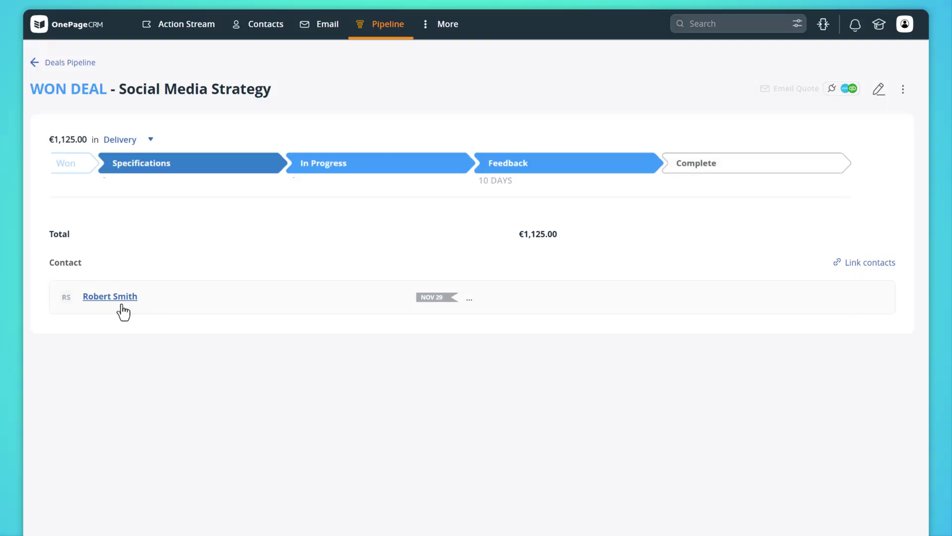
left_click(121, 305)
scroll(121, 305, "down", 5)
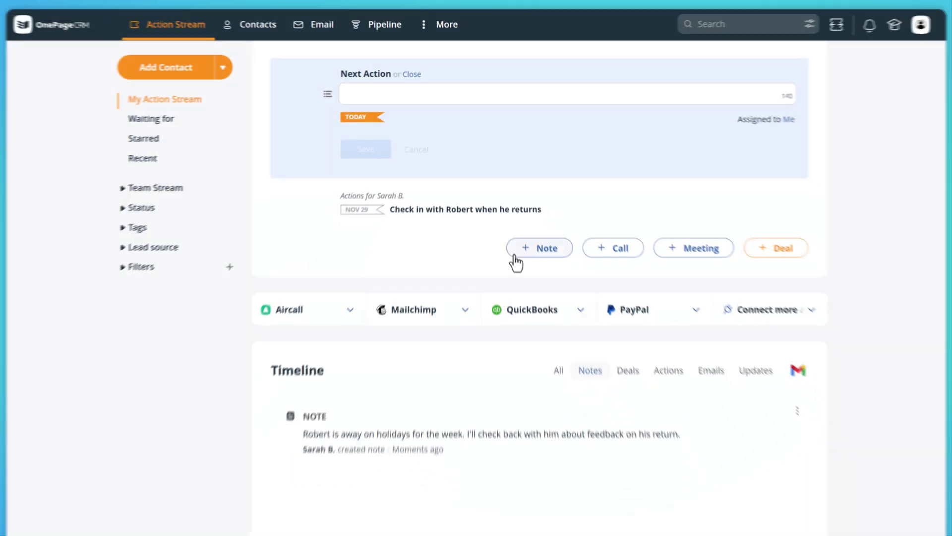
- Add a note mentioning the colleague: 'thanks for taking care of this. Let me know how the call goes.'
left_click(566, 466)
type("@sarah")
key("Return")
type("thanks for taking care")
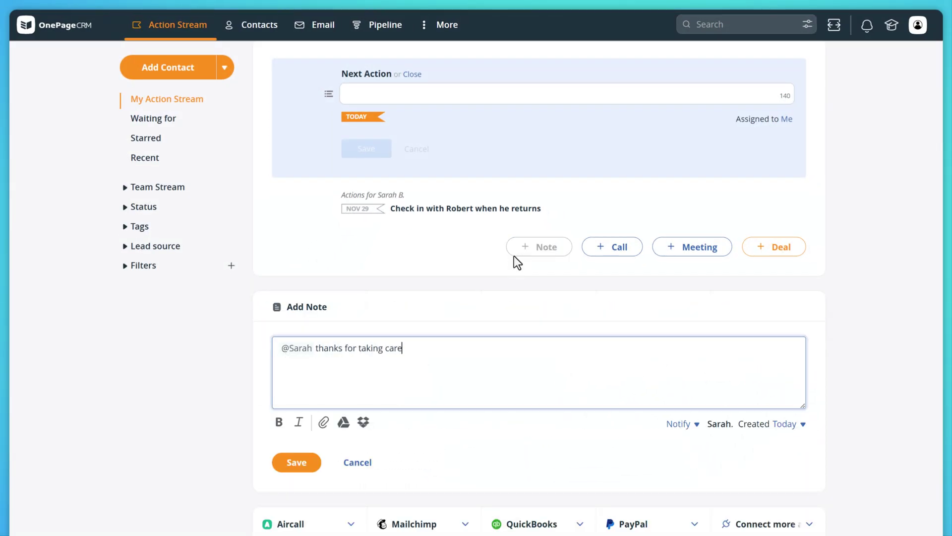
type(" of this. Let me know how the call goes.")
key("ctrl+Return")
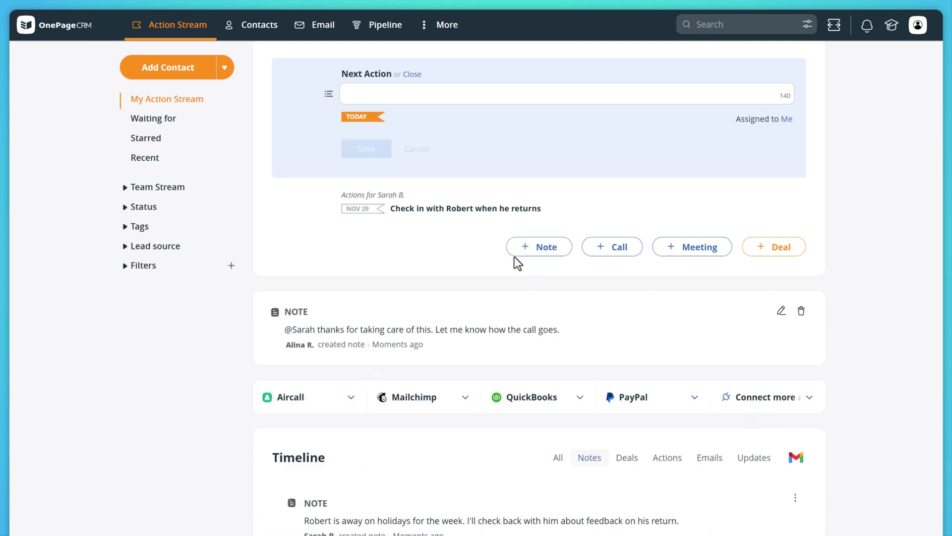
scroll(514, 257, "up", 5)
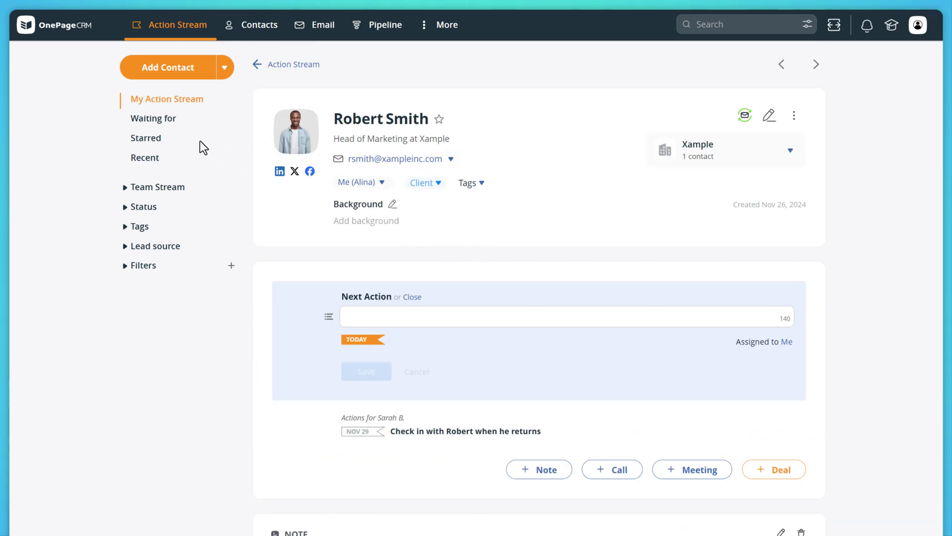
left_click(135, 102)
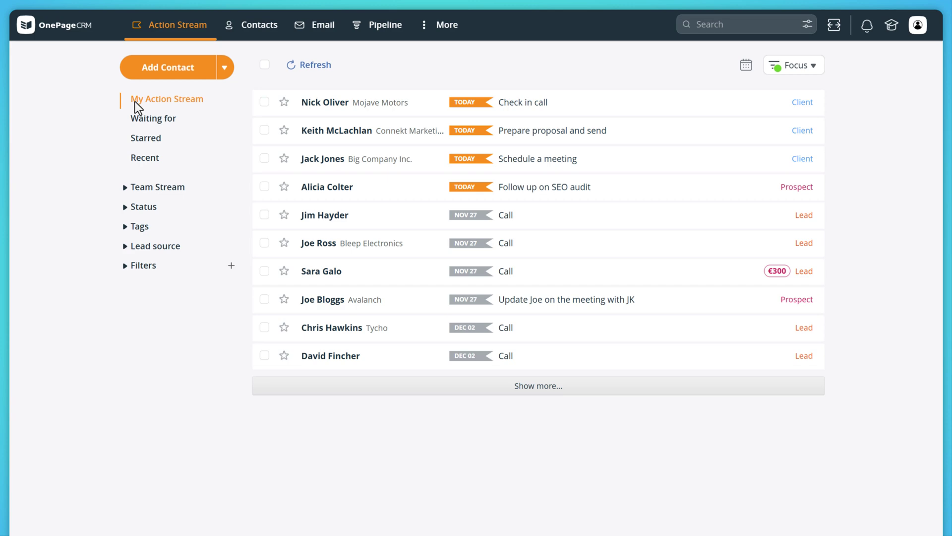